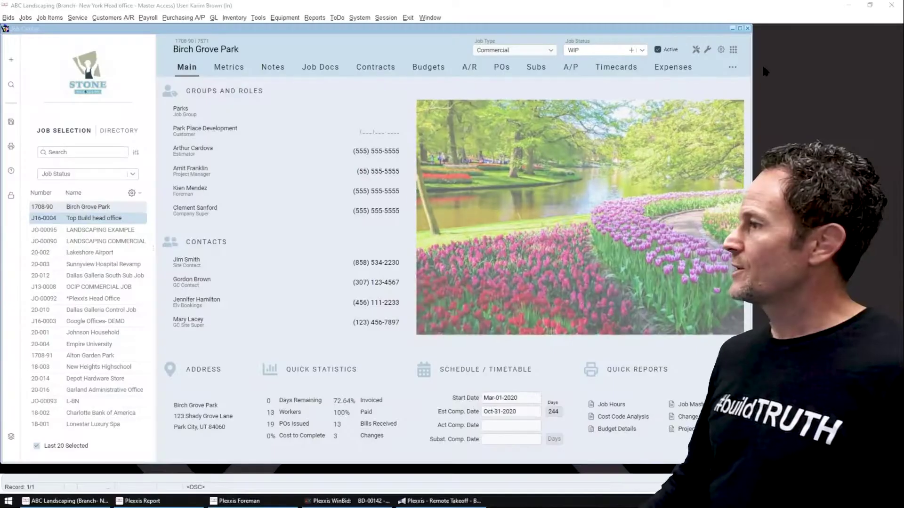
# Step: Widen the Birch Grove Park job window and switch its Analysis to the '*2 Material w/ Subsections View'
pyautogui.moveTo(752, 78); pyautogui.dragTo(898, 73)
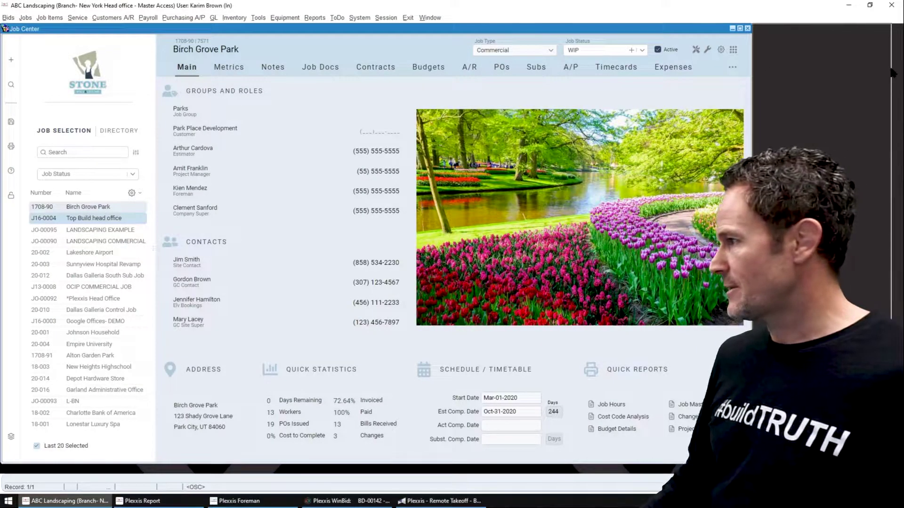
pyautogui.click(834, 67)
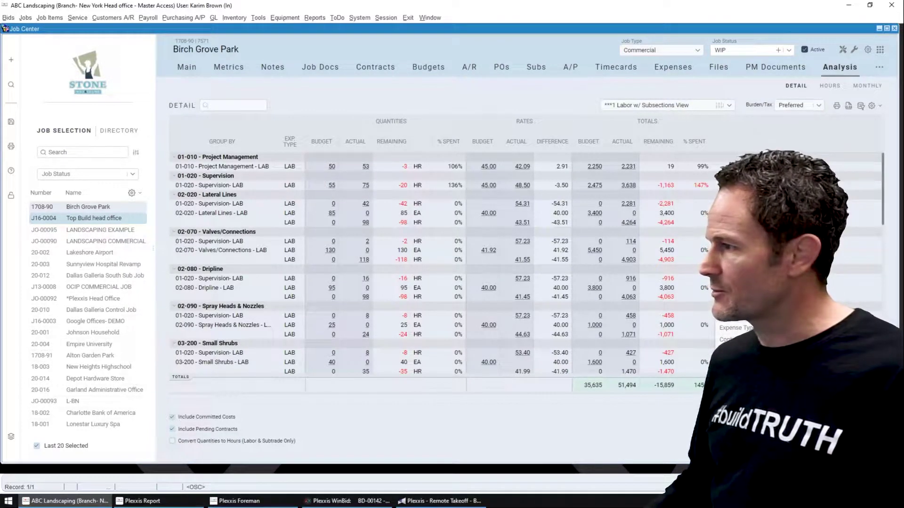
pyautogui.click(730, 339)
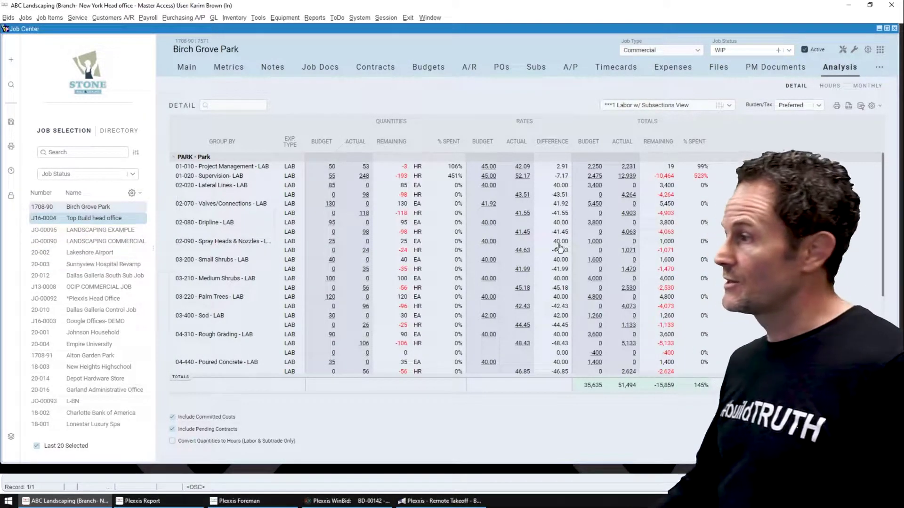
pyautogui.click(728, 105)
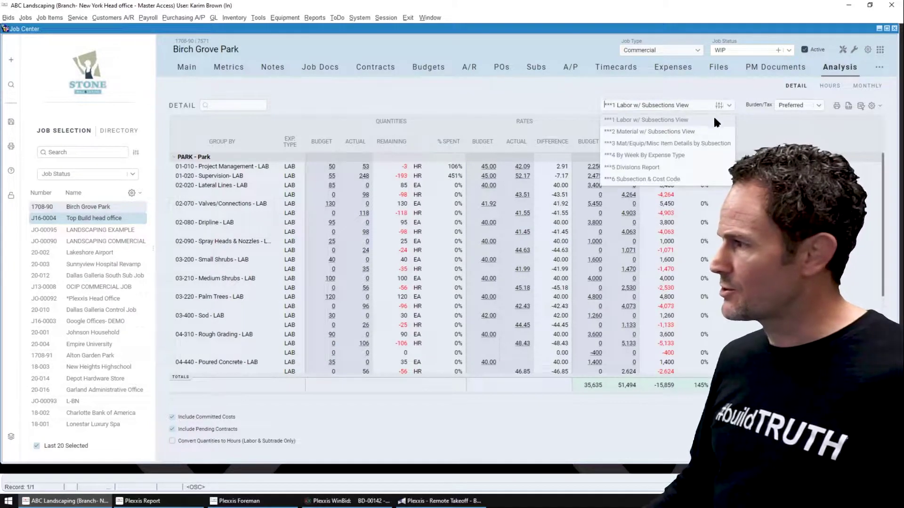
pyautogui.click(685, 131)
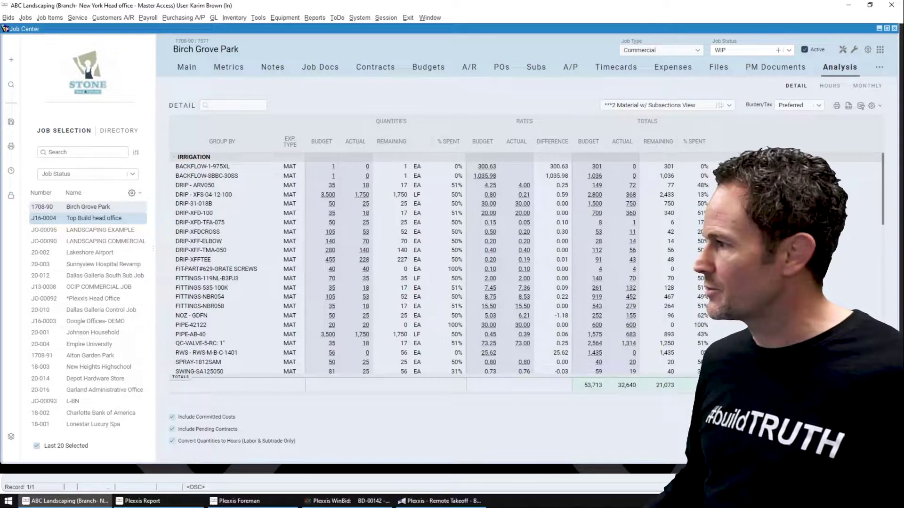
pyautogui.click(528, 305)
pyautogui.scroll(-5, 264, 232)
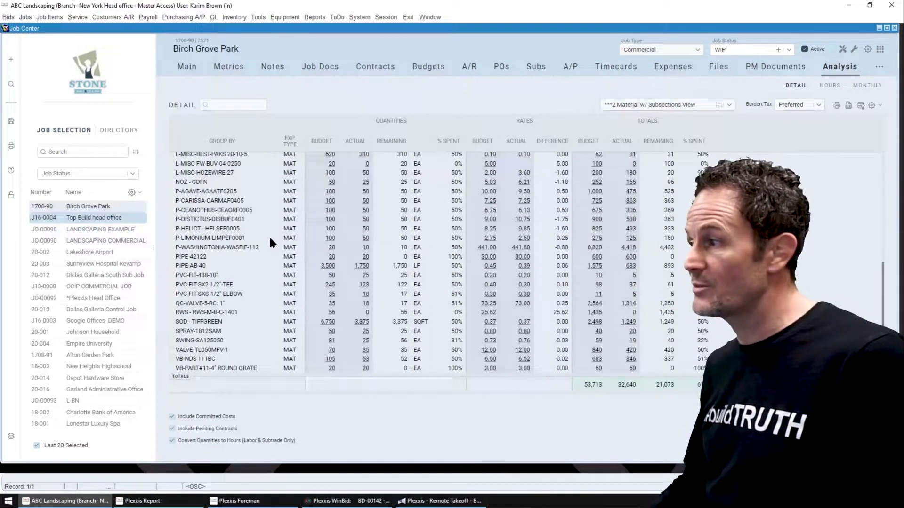
pyautogui.scroll(5, 272, 235)
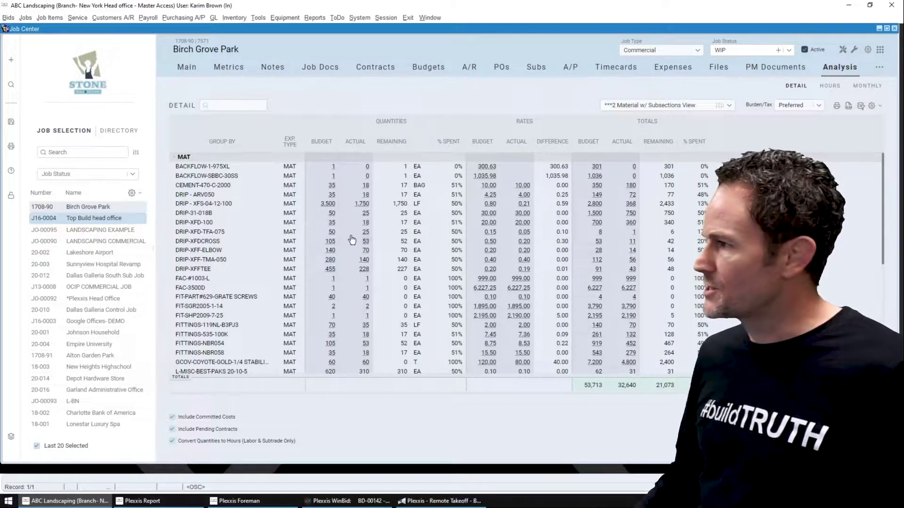
# Step: Load the Top Build head office job, check the PO's Approvals, then close the PO and transactions windows
pyautogui.click(95, 218)
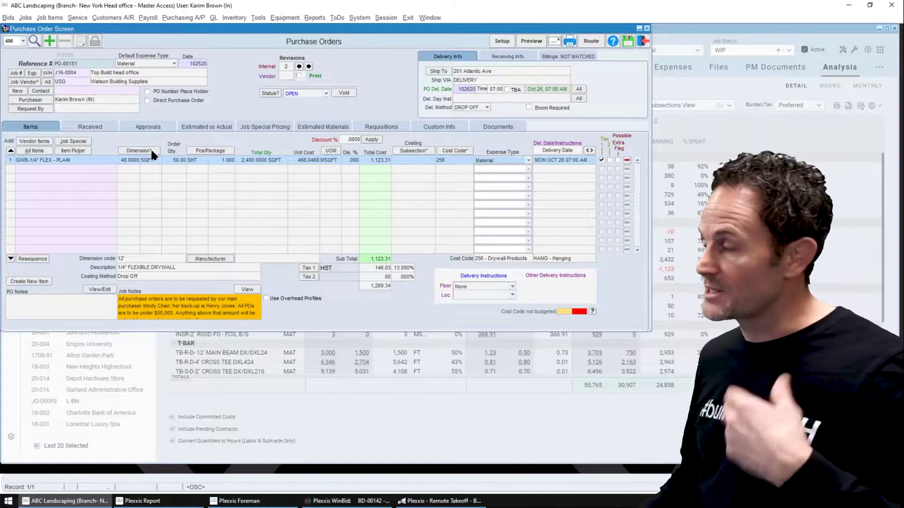
pyautogui.click(135, 127)
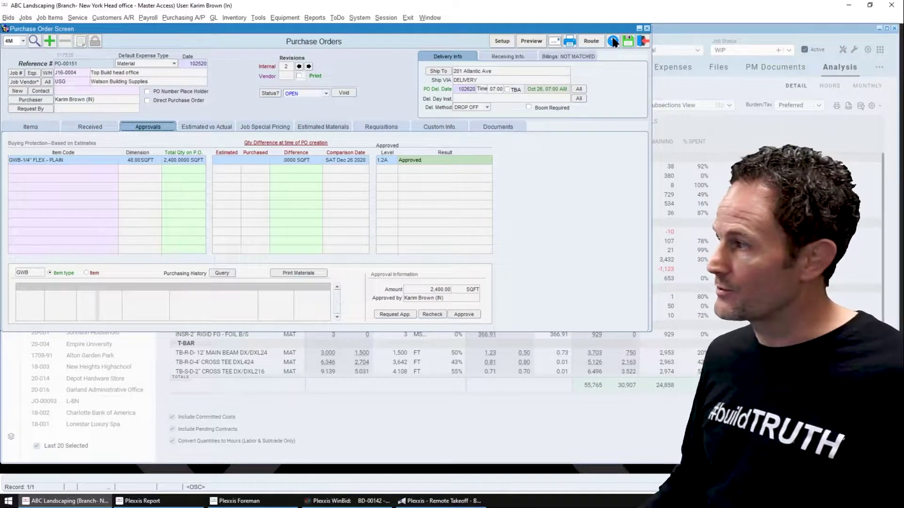
pyautogui.click(645, 42)
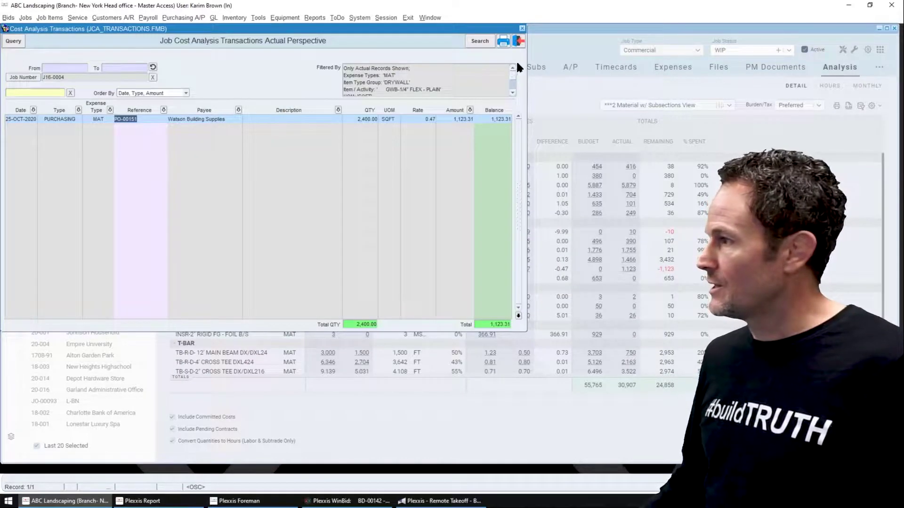
pyautogui.click(519, 41)
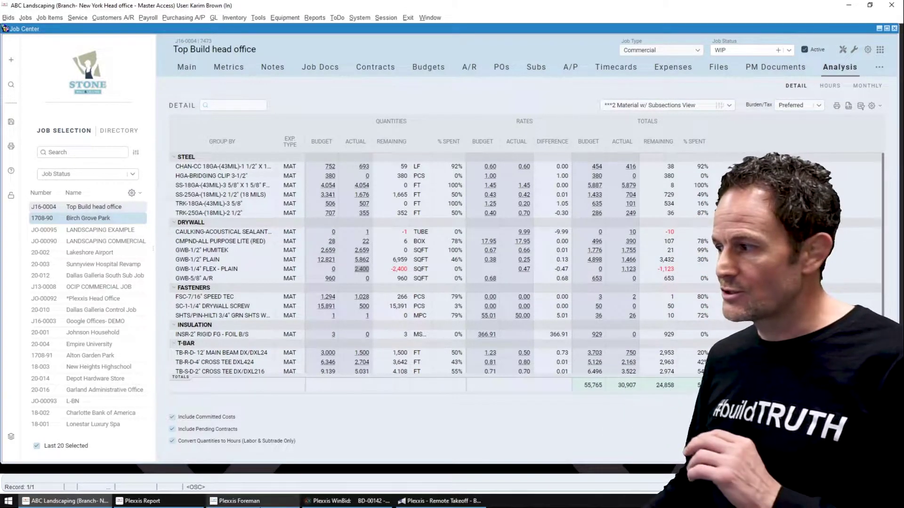
# Step: In Plexxis Foreman's Jobs section, review the job's Material Break Out
pyautogui.click(262, 503)
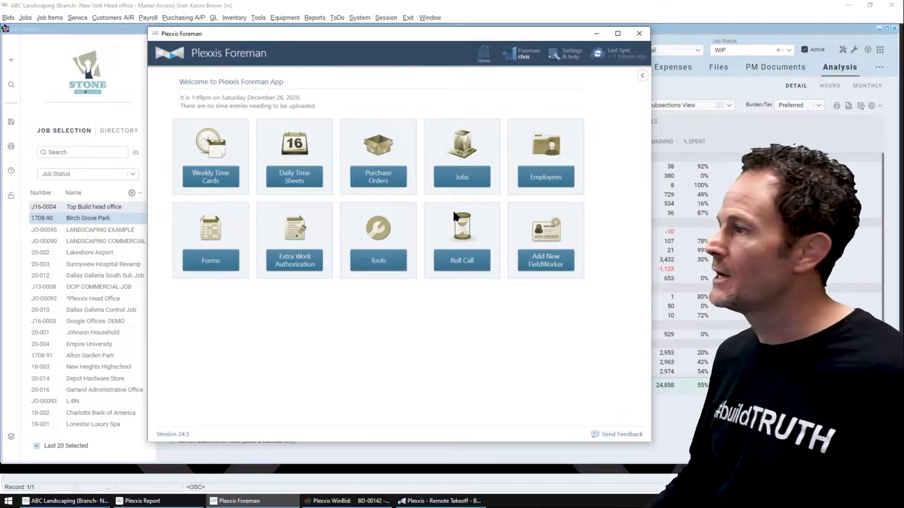
pyautogui.click(461, 178)
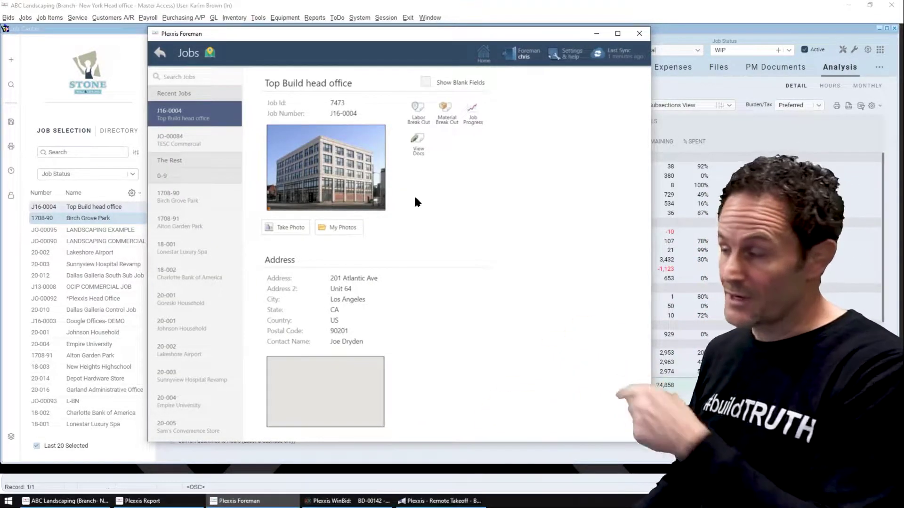
pyautogui.click(444, 113)
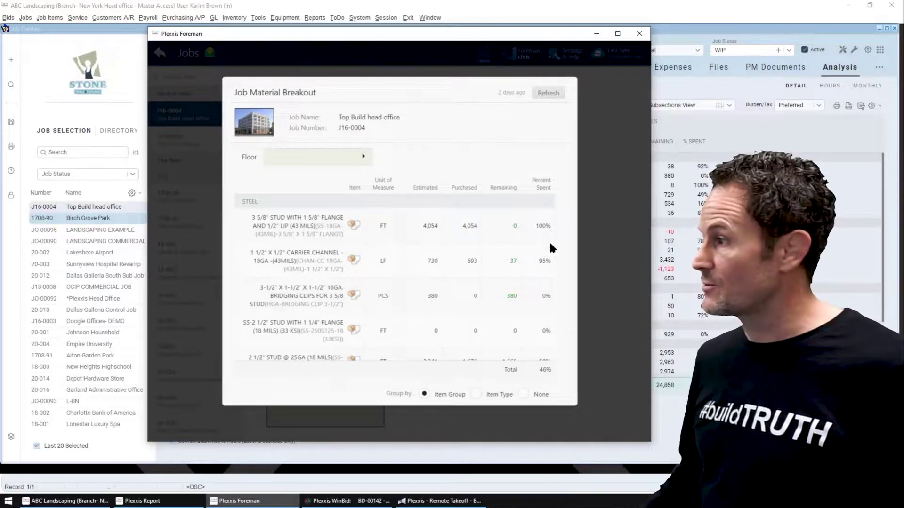
pyautogui.click(603, 261)
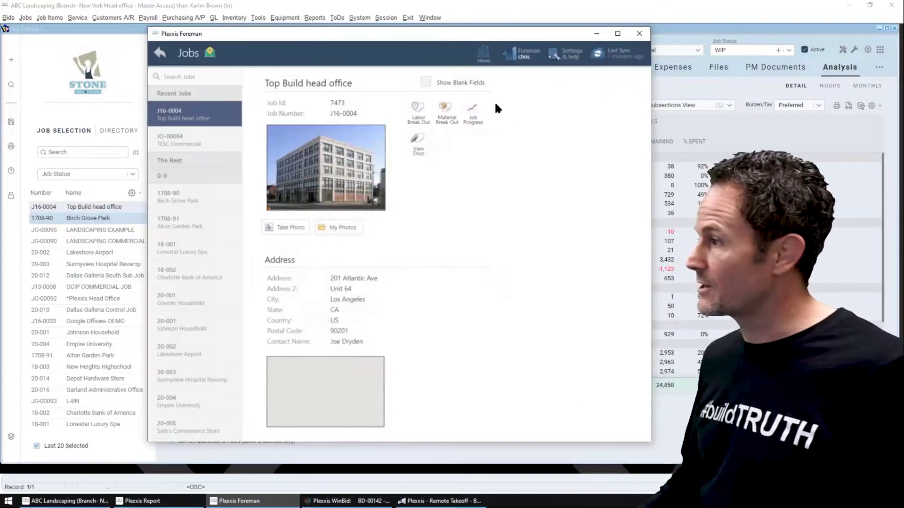
# Step: Review the job's Labor Break Out, then return to the Foreman home page
pyautogui.click(414, 115)
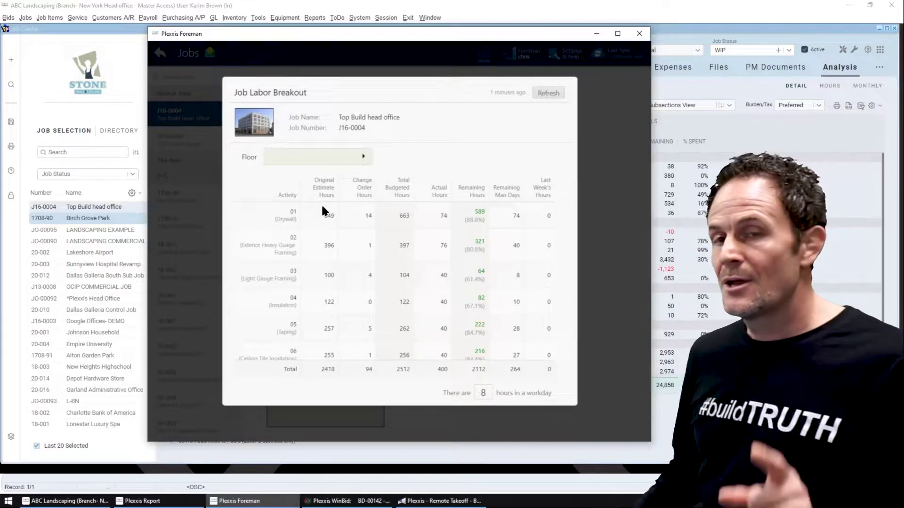
pyautogui.click(601, 285)
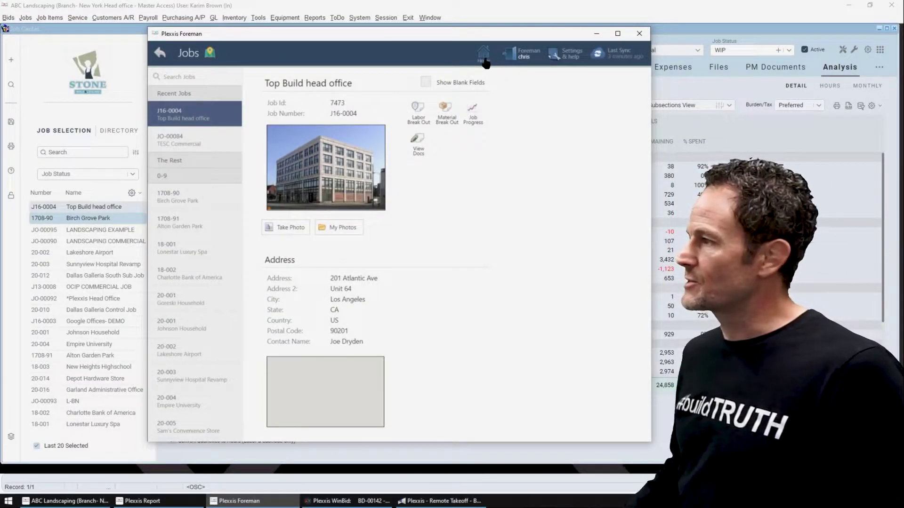
pyautogui.click(486, 62)
# Step: View purchase order PO-00762 and its Actions tab, then minimize Plexxis Foreman
pyautogui.click(369, 176)
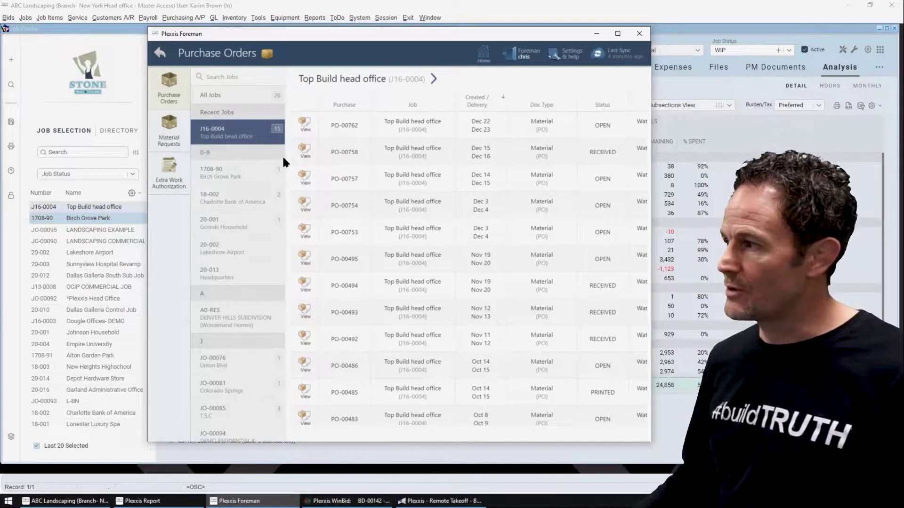
pyautogui.click(304, 123)
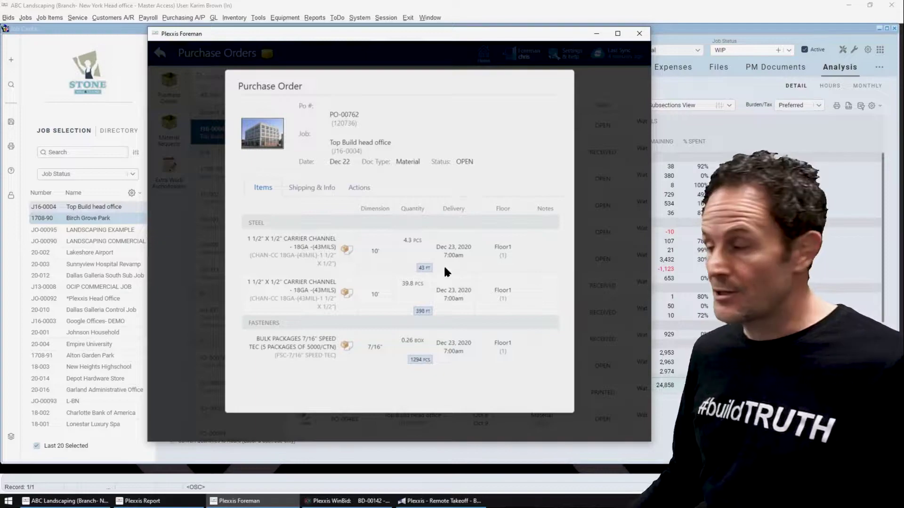
pyautogui.click(360, 188)
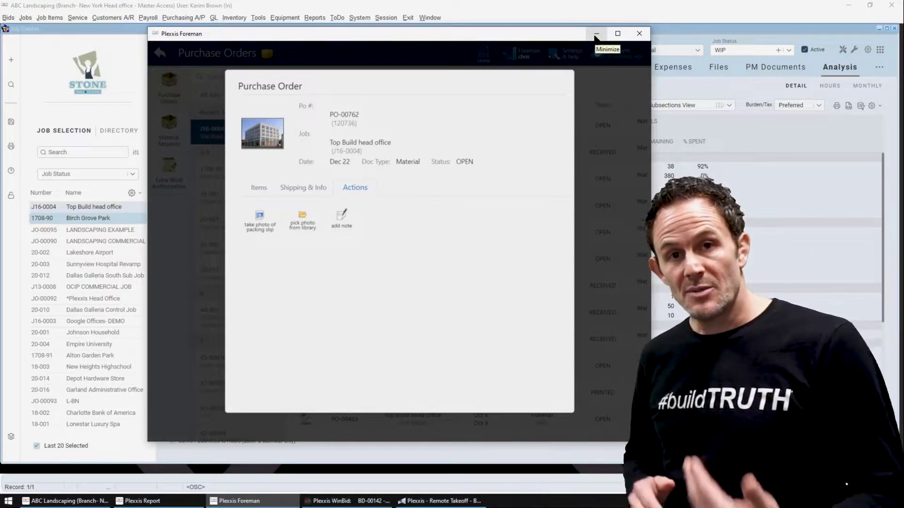
pyautogui.click(596, 34)
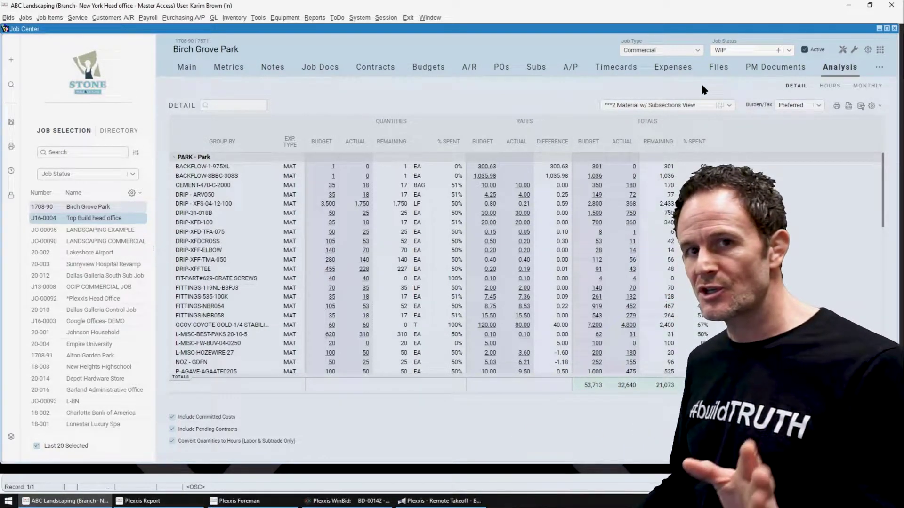
# Step: Switch Birch Grove Park's analysis to hours, then to monthly billing variance
pyautogui.click(830, 86)
pyautogui.click(865, 86)
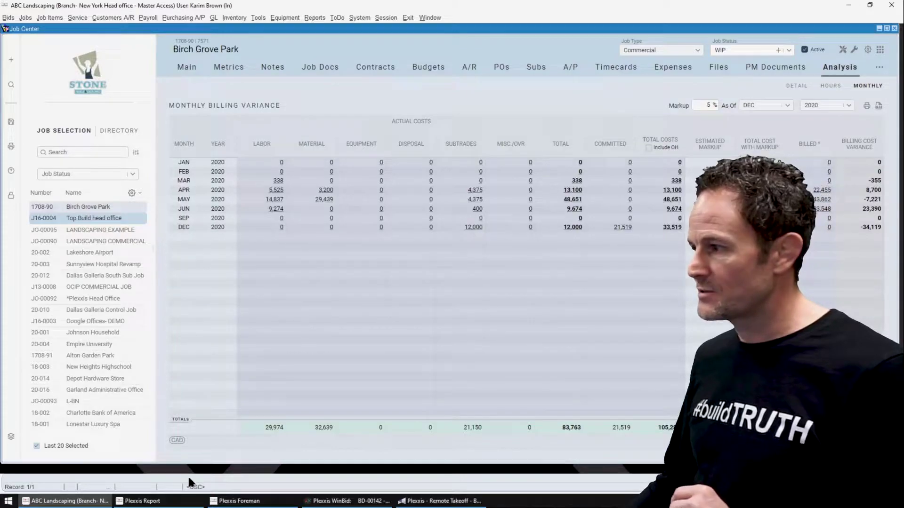
pyautogui.click(256, 502)
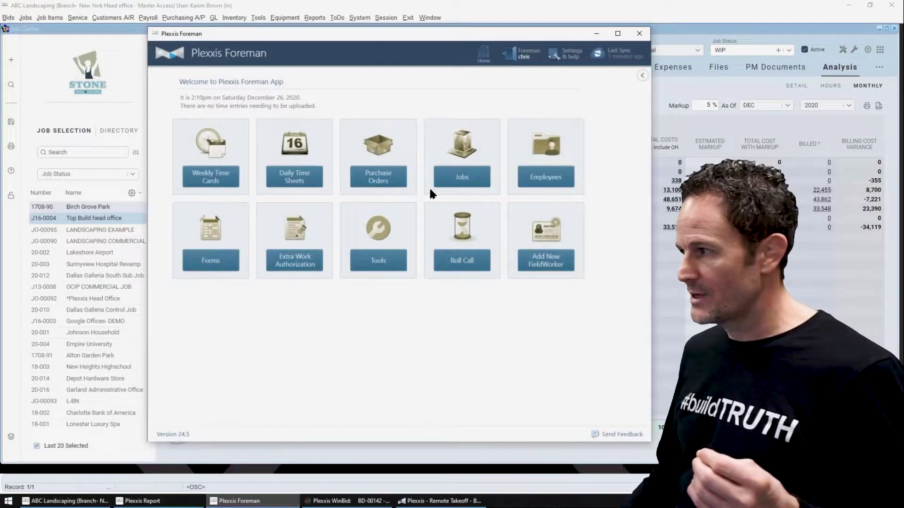
# Step: Show the drywall team's daily time grid for Top Build head office and check Job Progress
pyautogui.click(288, 176)
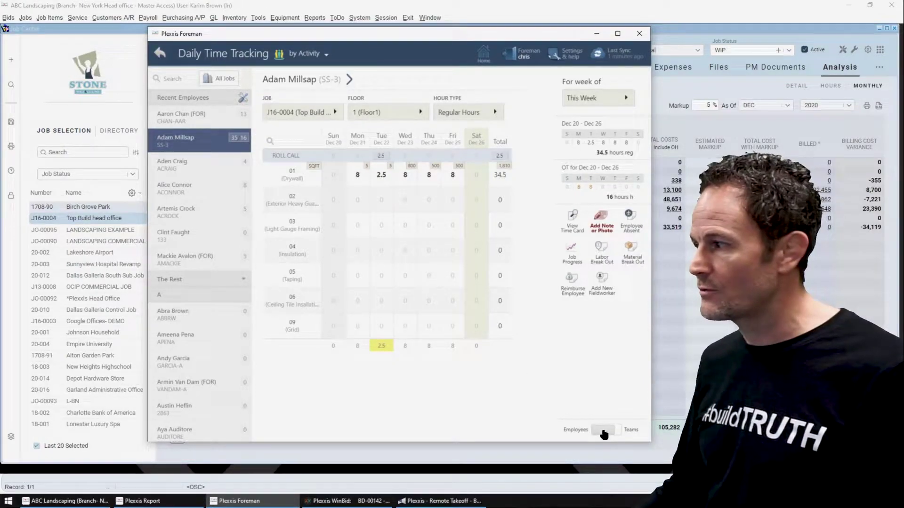
pyautogui.click(629, 431)
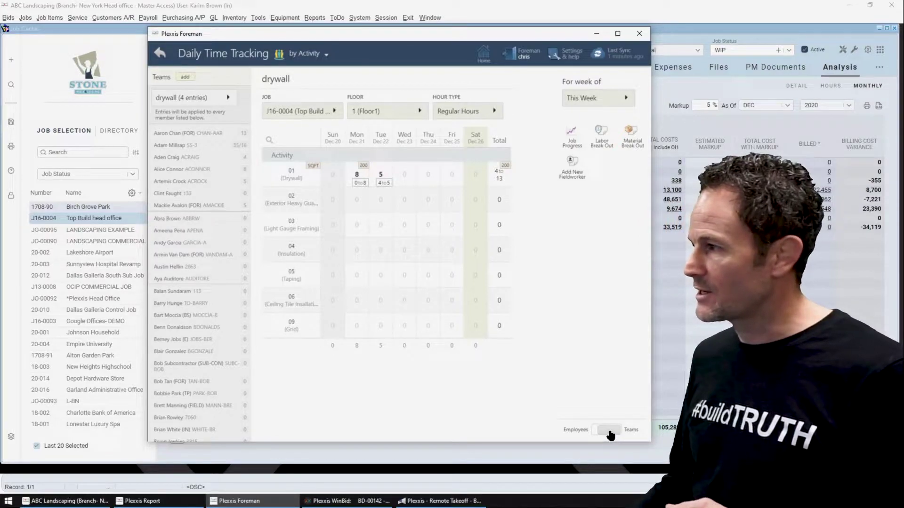
pyautogui.click(408, 230)
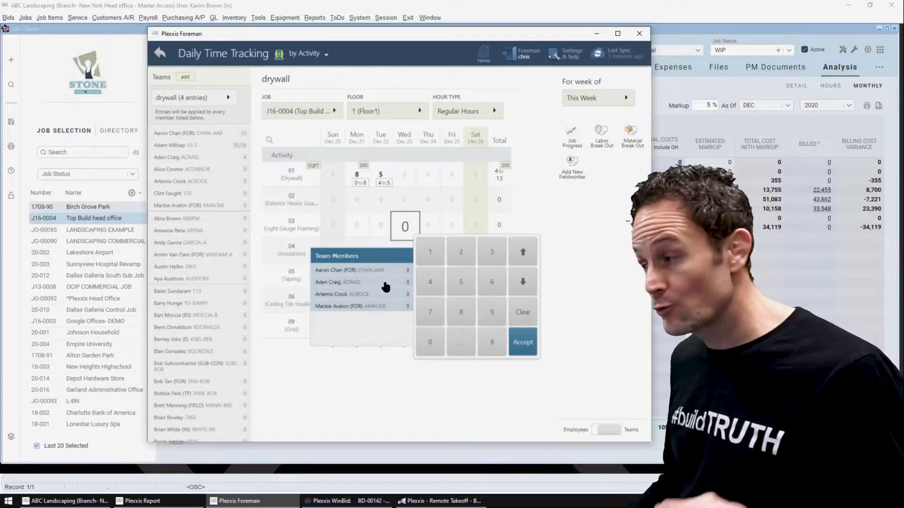
pyautogui.click(575, 133)
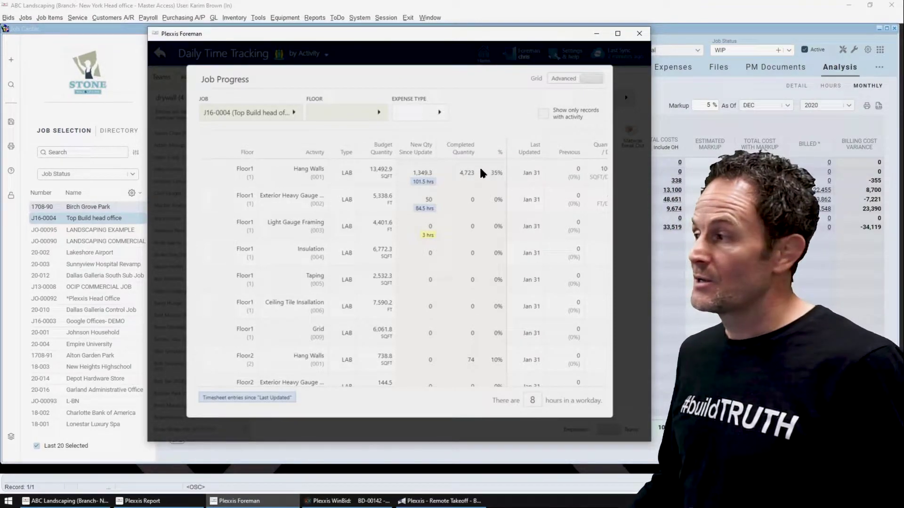
pyautogui.click(620, 148)
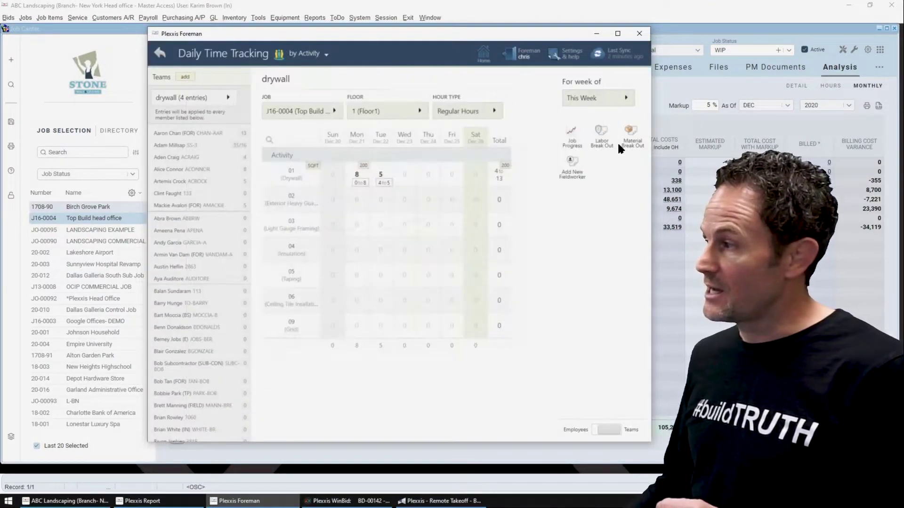
# Step: Open Birch Grove Park's cost projection, widened, with Show Production Units checked
pyautogui.click(595, 35)
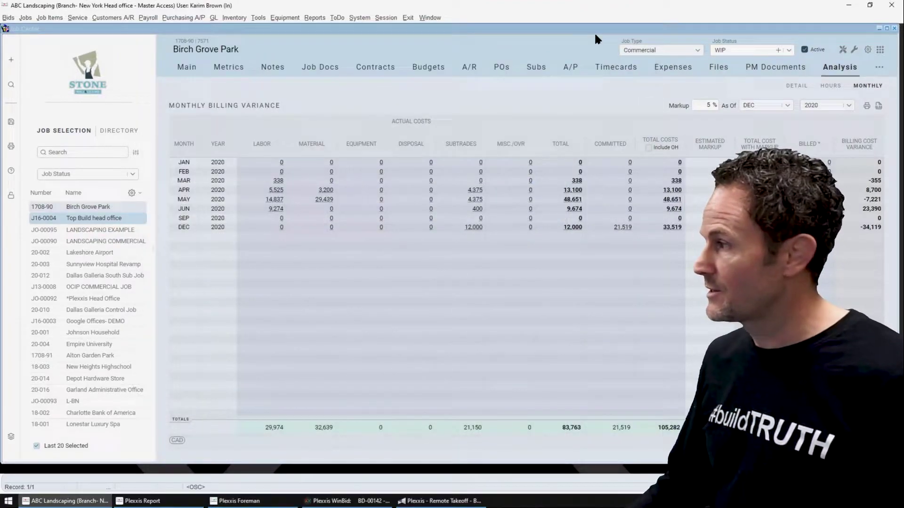
pyautogui.click(155, 61)
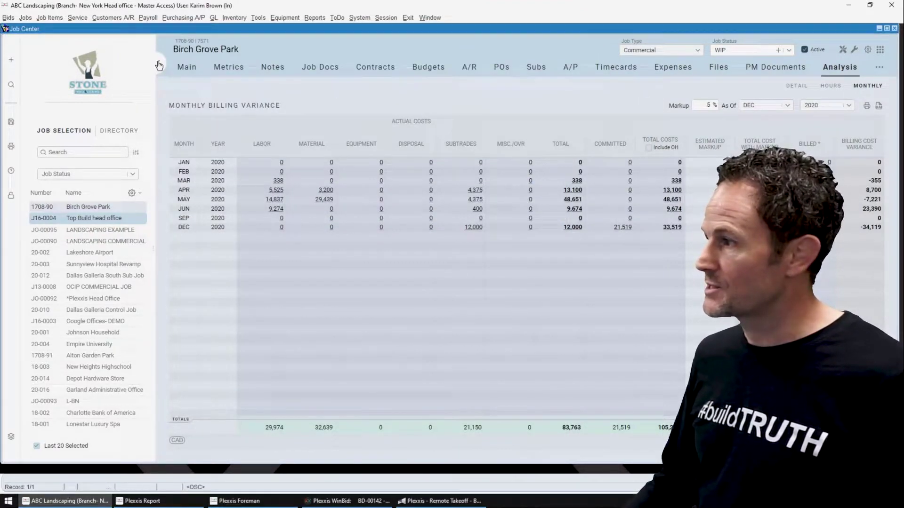
pyautogui.click(754, 64)
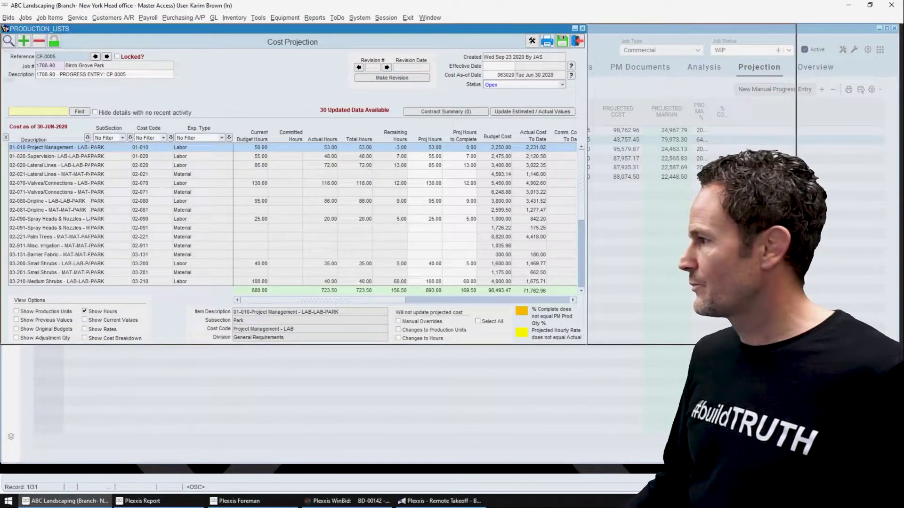
pyautogui.moveTo(883, 176); pyautogui.dragTo(883, 176)
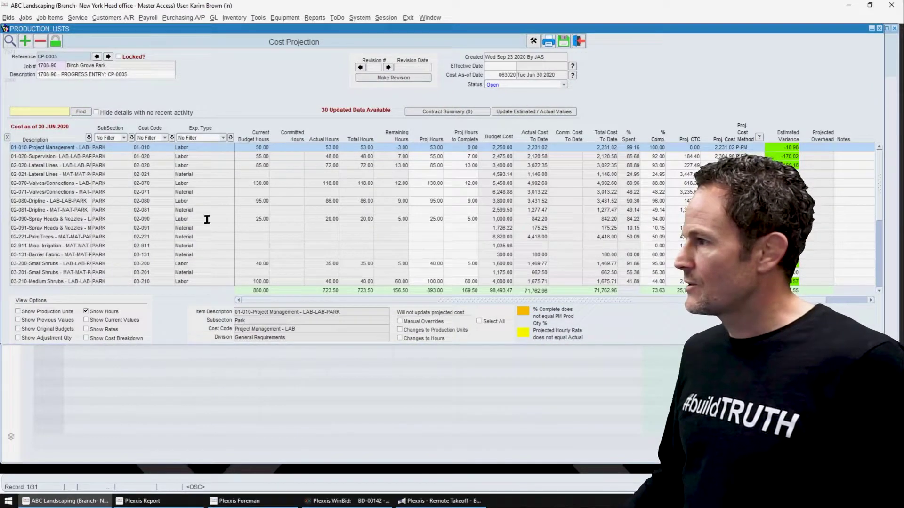
pyautogui.click(18, 312)
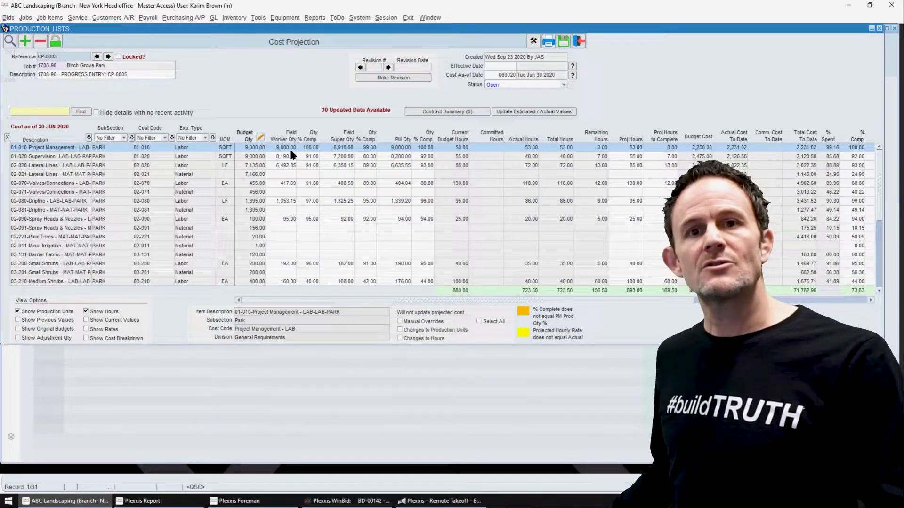
# Step: Check the projected cost and variance columns, then close the projection and return to the job's Main page
pyautogui.click(637, 299)
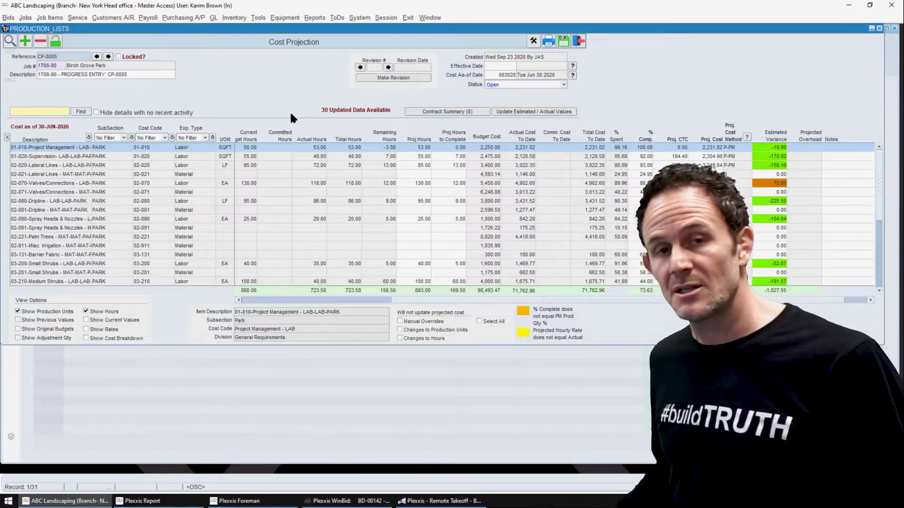
pyautogui.hscroll(-5, 289, 100)
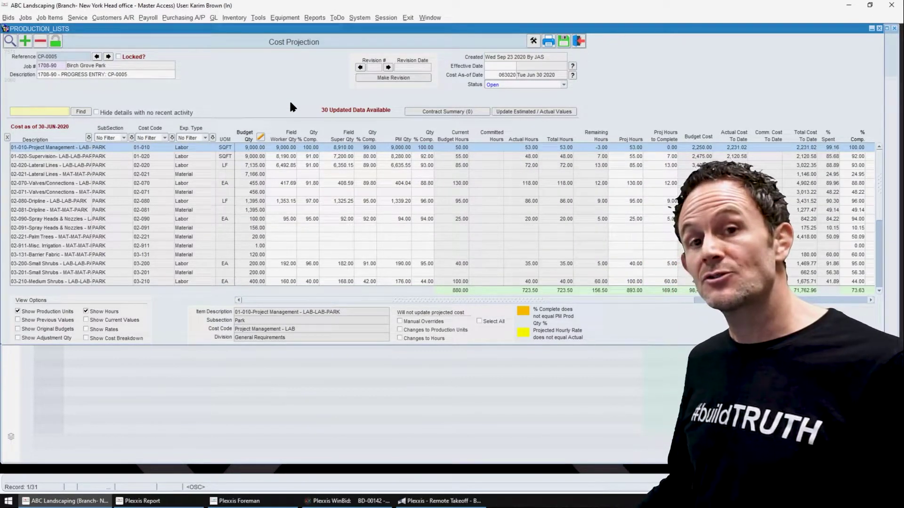
pyautogui.click(878, 29)
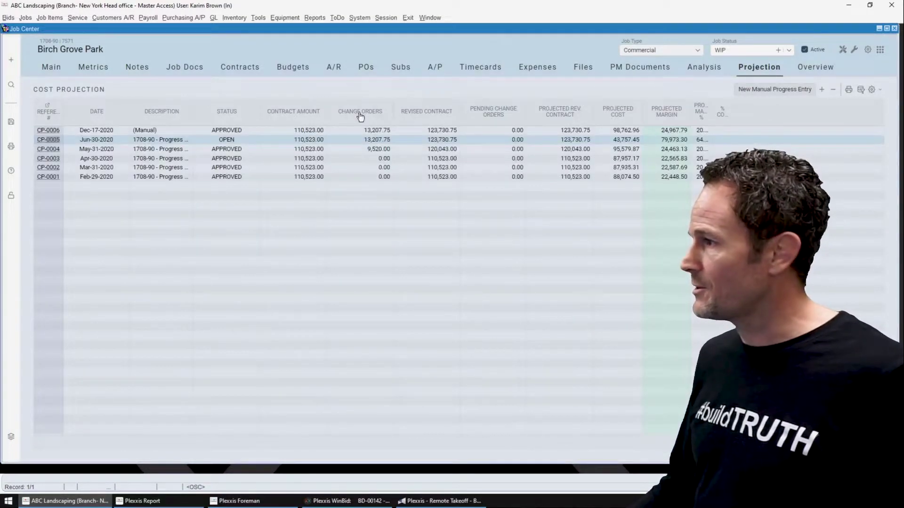
pyautogui.click(51, 67)
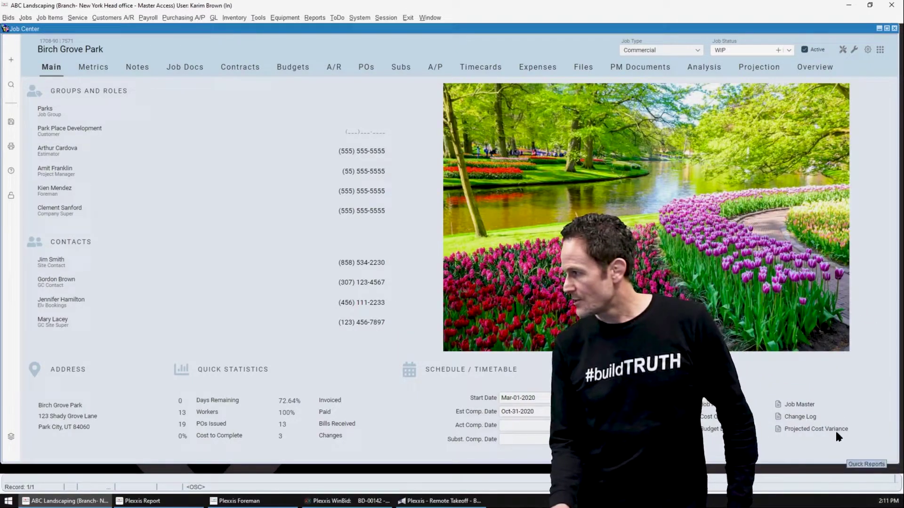
# Step: Run the Projected Cost Variance report and read pages 1–6 down to Field Hourly Details (880 budgeted, 493 actual)
pyautogui.click(828, 429)
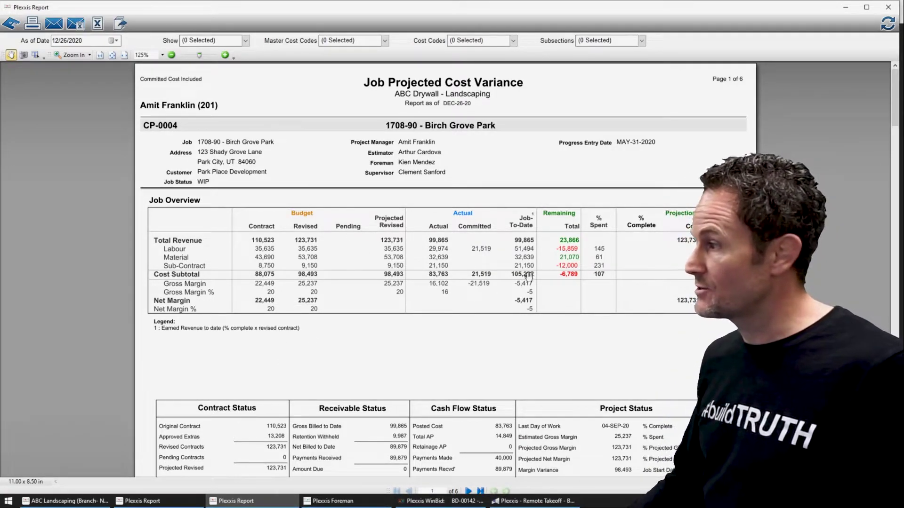
pyautogui.scroll(-4, 578, 320)
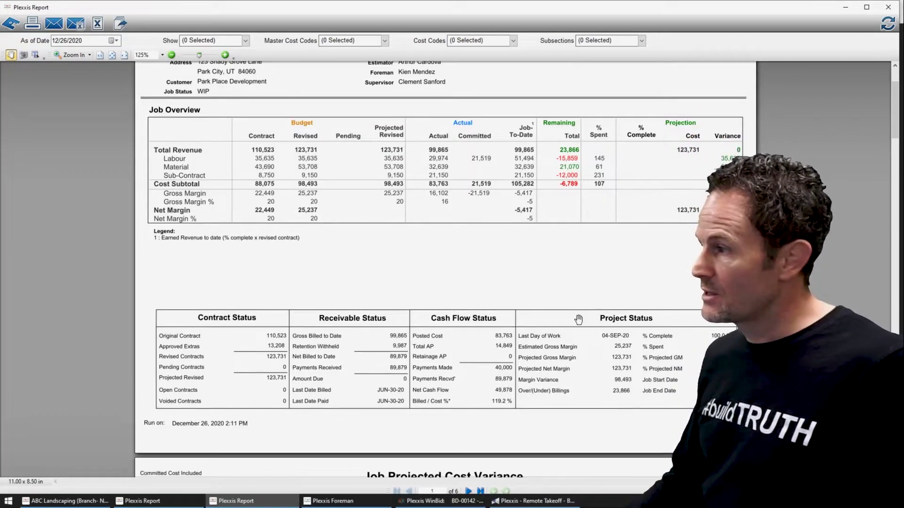
pyautogui.scroll(-5, 592, 363)
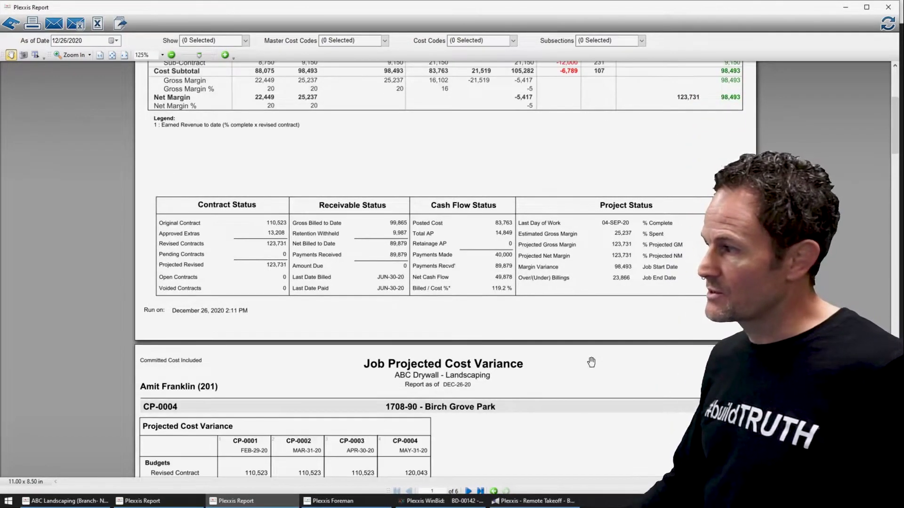
pyautogui.scroll(-10, 592, 362)
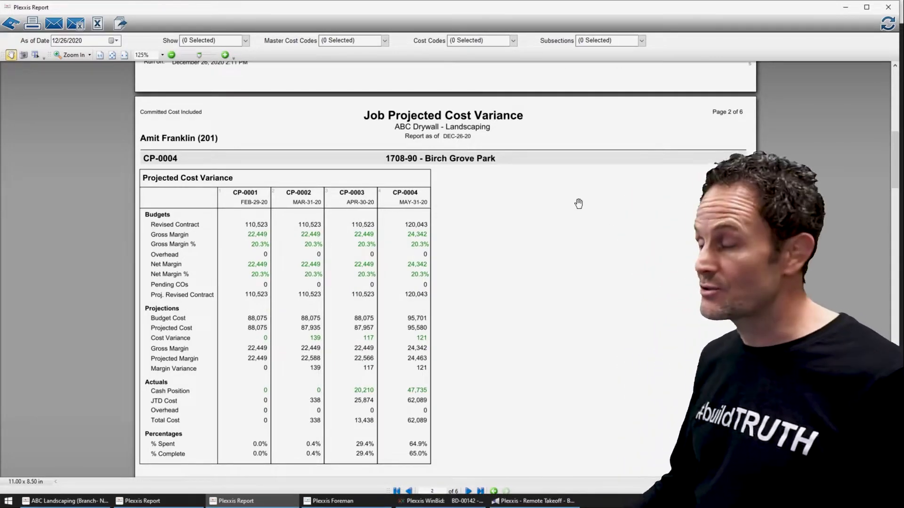
pyautogui.scroll(-20, 579, 204)
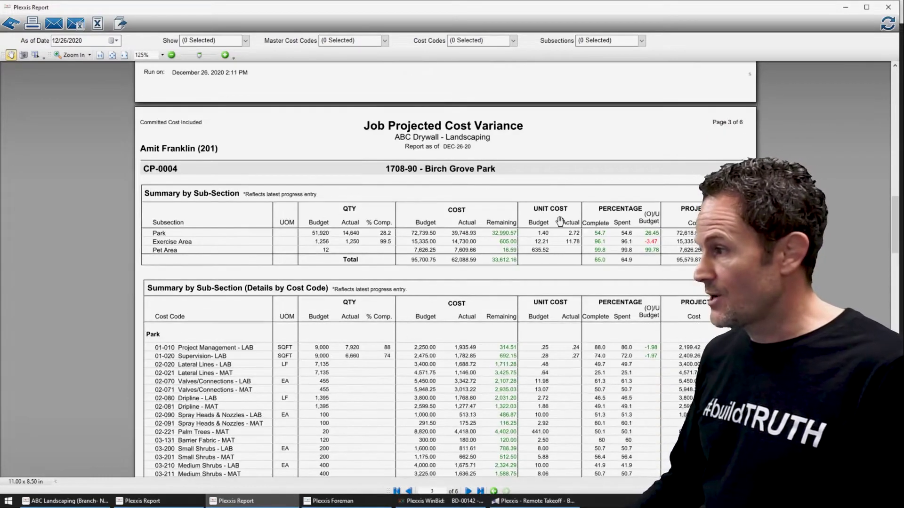
pyautogui.scroll(-3, 559, 221)
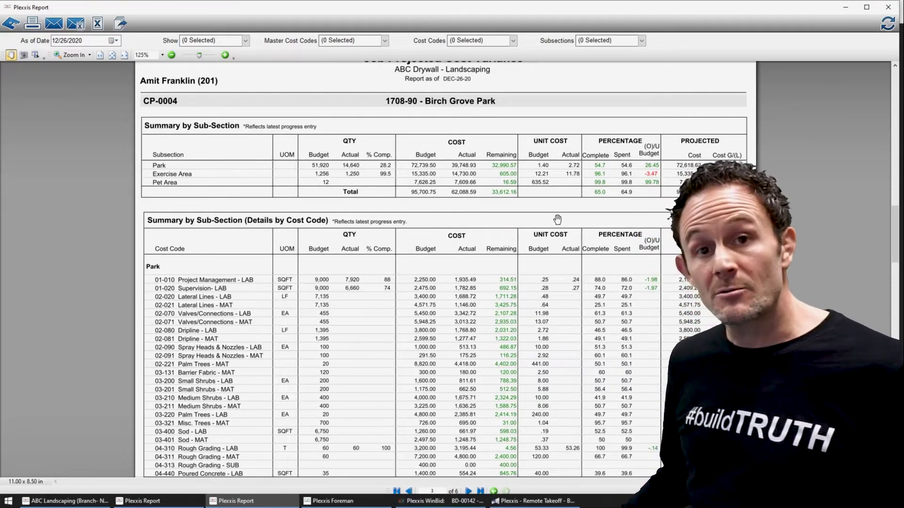
pyautogui.scroll(-11, 581, 270)
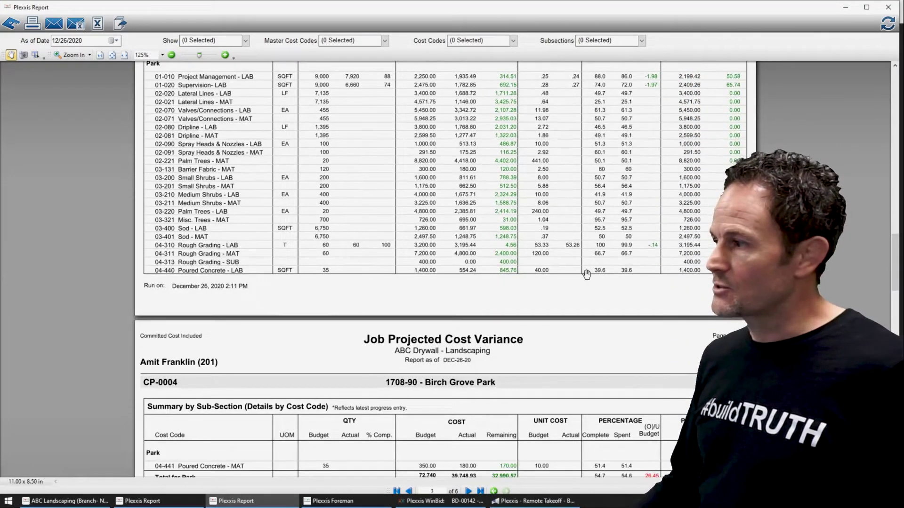
pyautogui.scroll(-10, 586, 274)
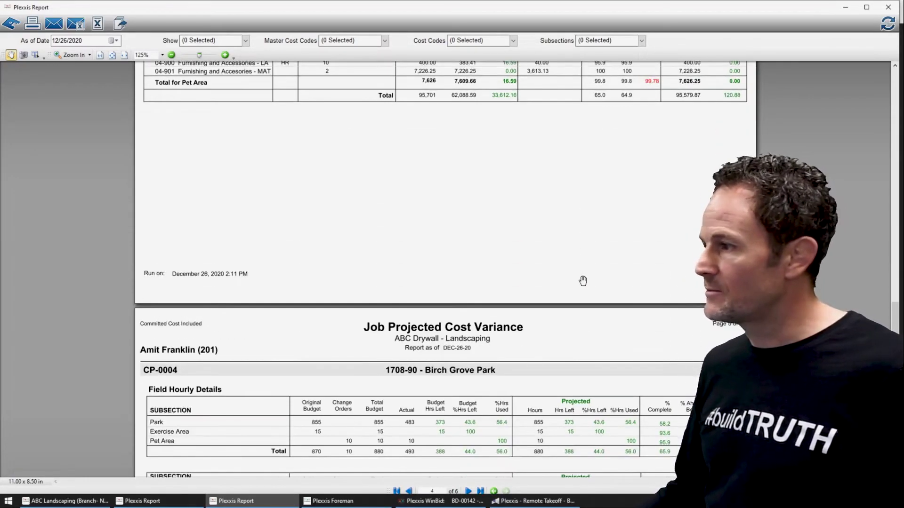
pyautogui.scroll(-10, 586, 284)
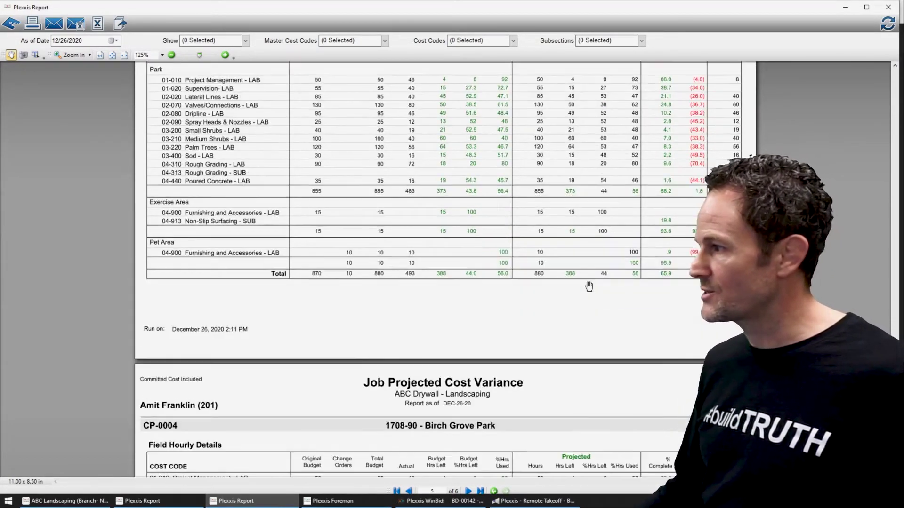